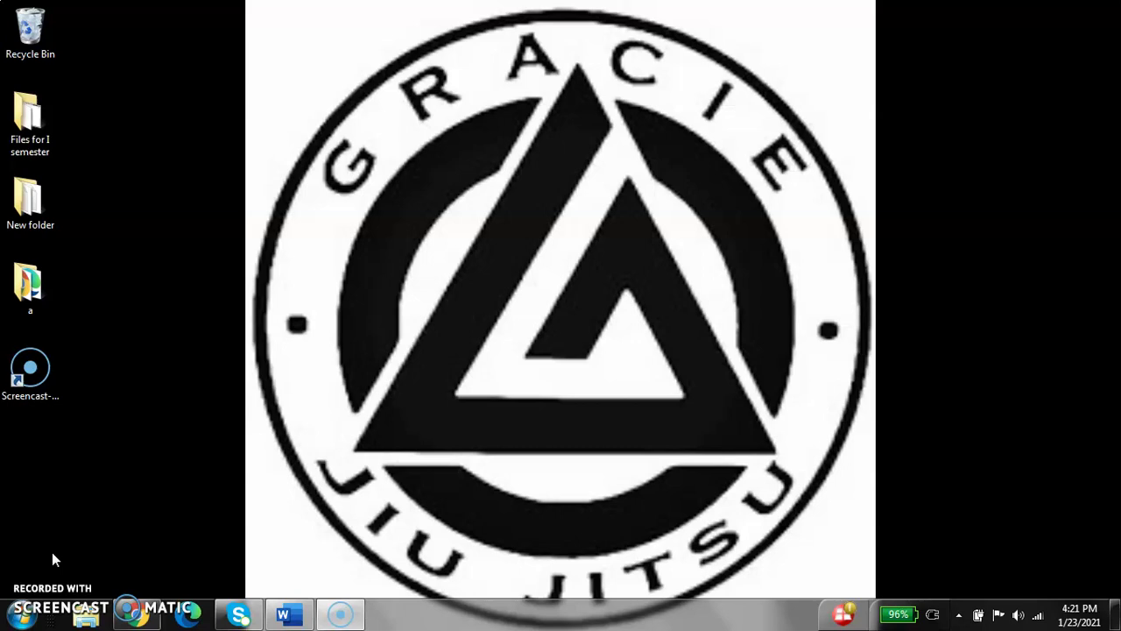
- Restore the minimized Word window with the FREE CV TEMPLATE document from the taskbar
{"action": "left_click", "coordinate": [300, 612]}
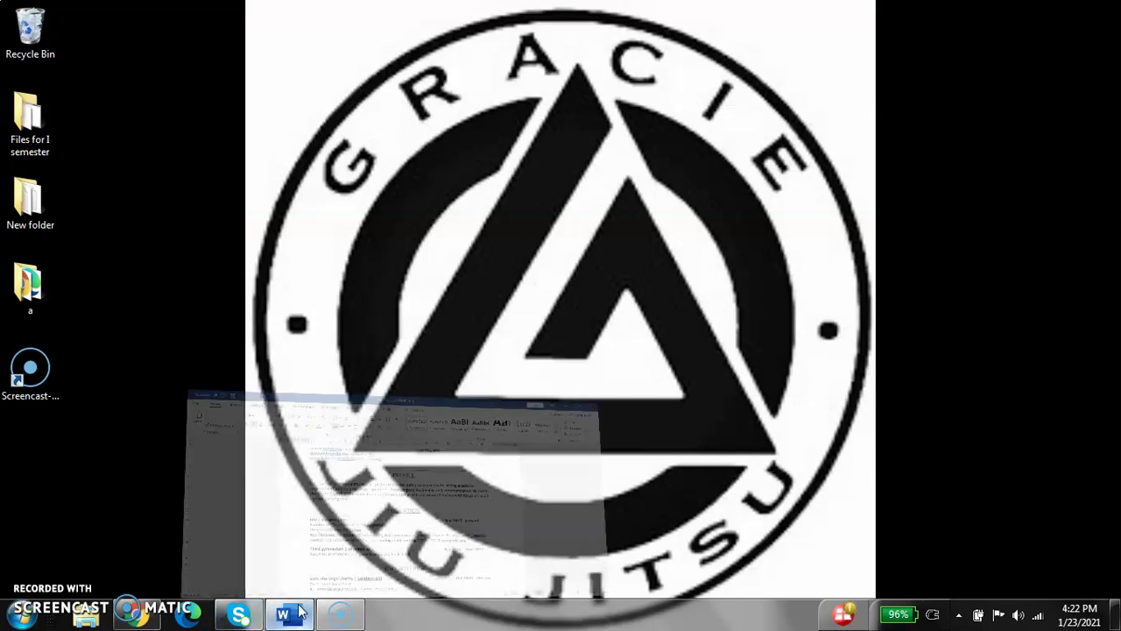
{"action": "scroll", "coordinate": [451, 253], "scroll_direction": "up", "scroll_amount": 2}
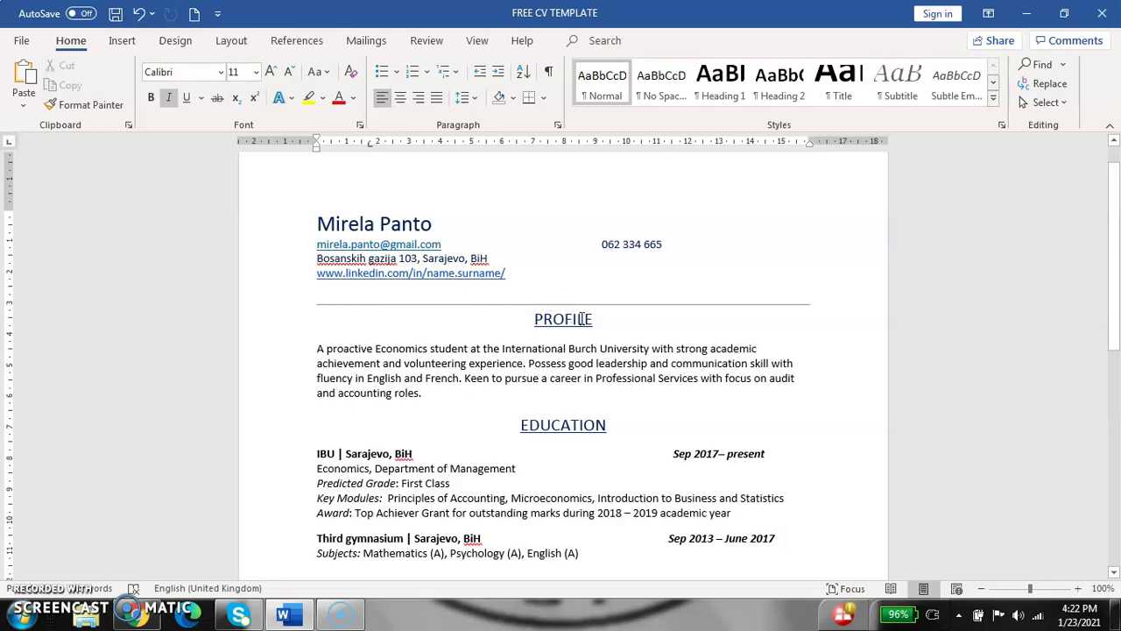
{"action": "scroll", "coordinate": [631, 335], "scroll_direction": "down", "scroll_amount": 1}
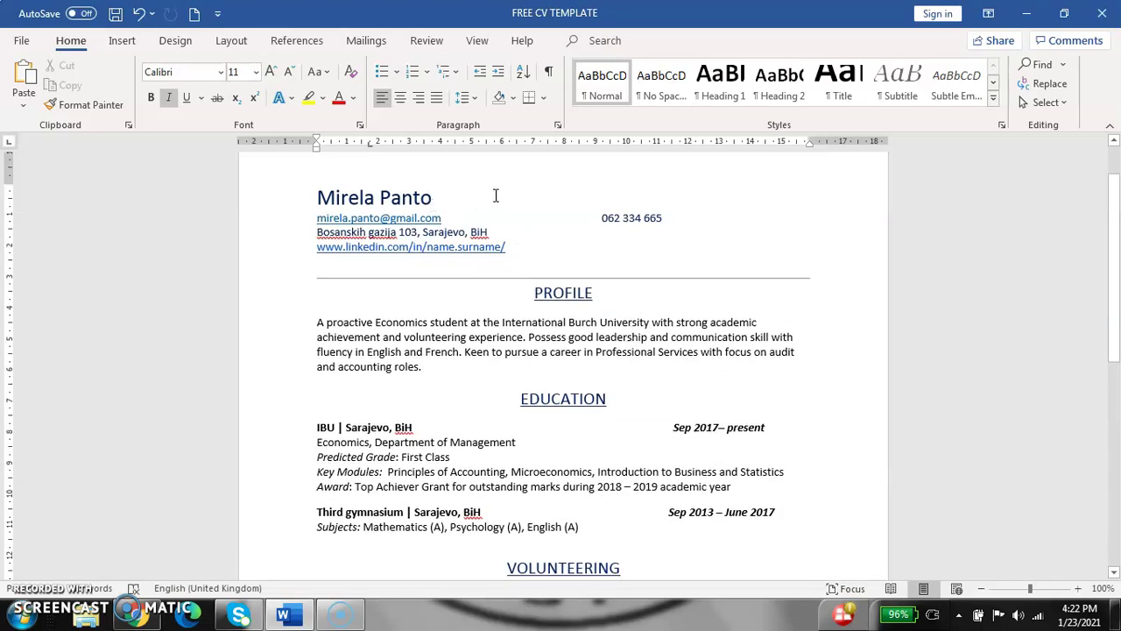
{"action": "scroll", "coordinate": [488, 187], "scroll_direction": "up", "scroll_amount": 1}
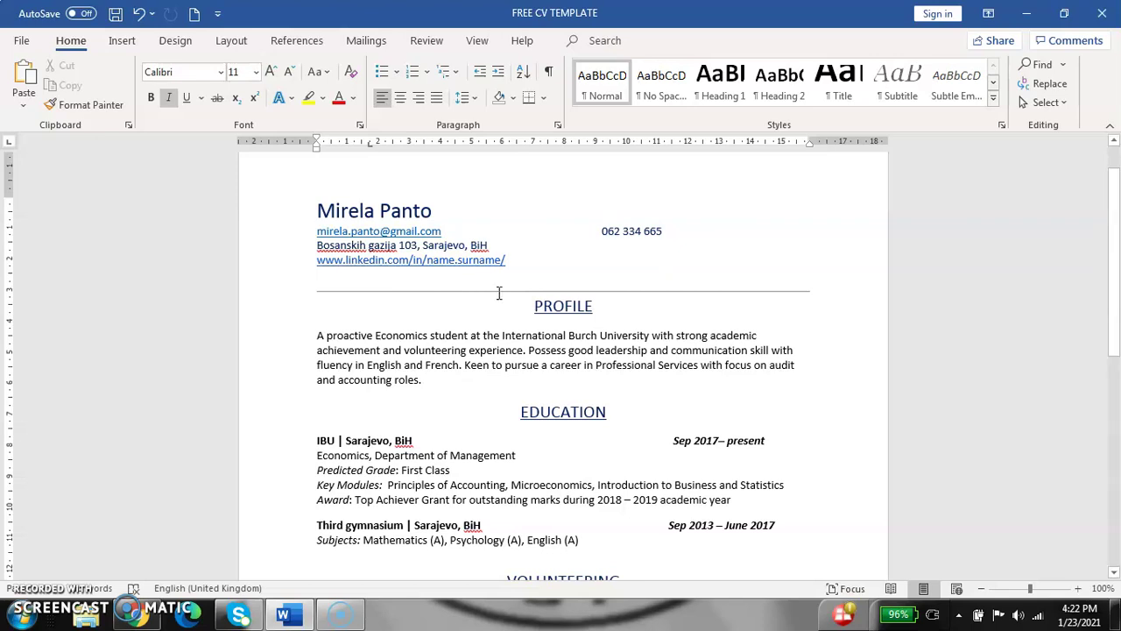
{"action": "scroll", "coordinate": [535, 270], "scroll_direction": "down", "scroll_amount": 3}
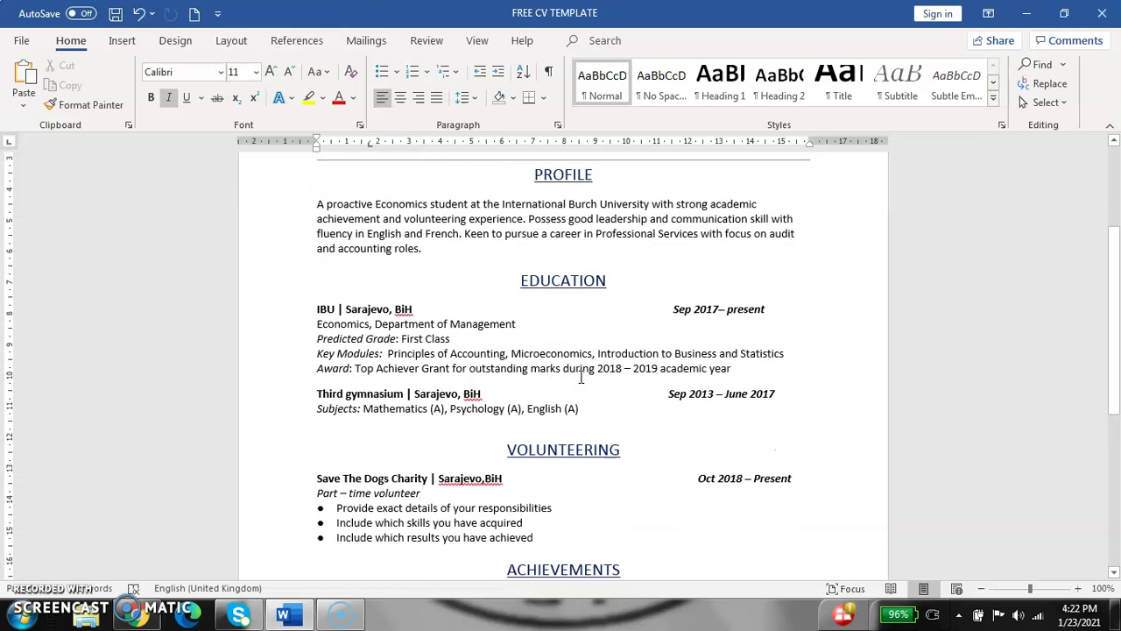
{"action": "scroll", "coordinate": [573, 375], "scroll_direction": "up", "scroll_amount": 4}
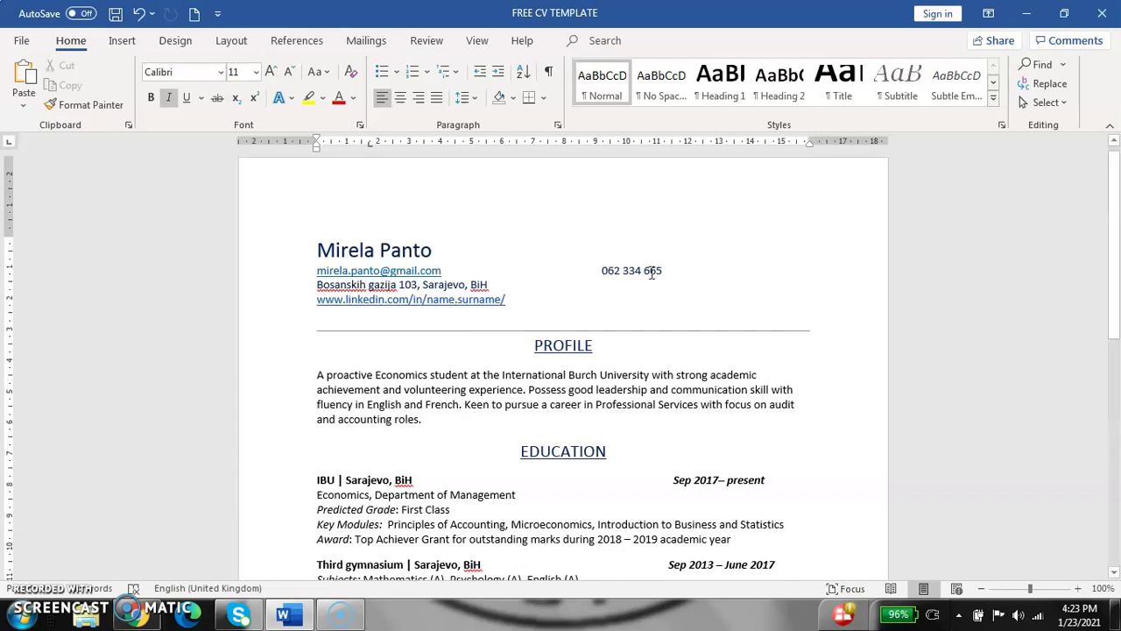
{"action": "scroll", "coordinate": [652, 274], "scroll_direction": "down", "scroll_amount": 1}
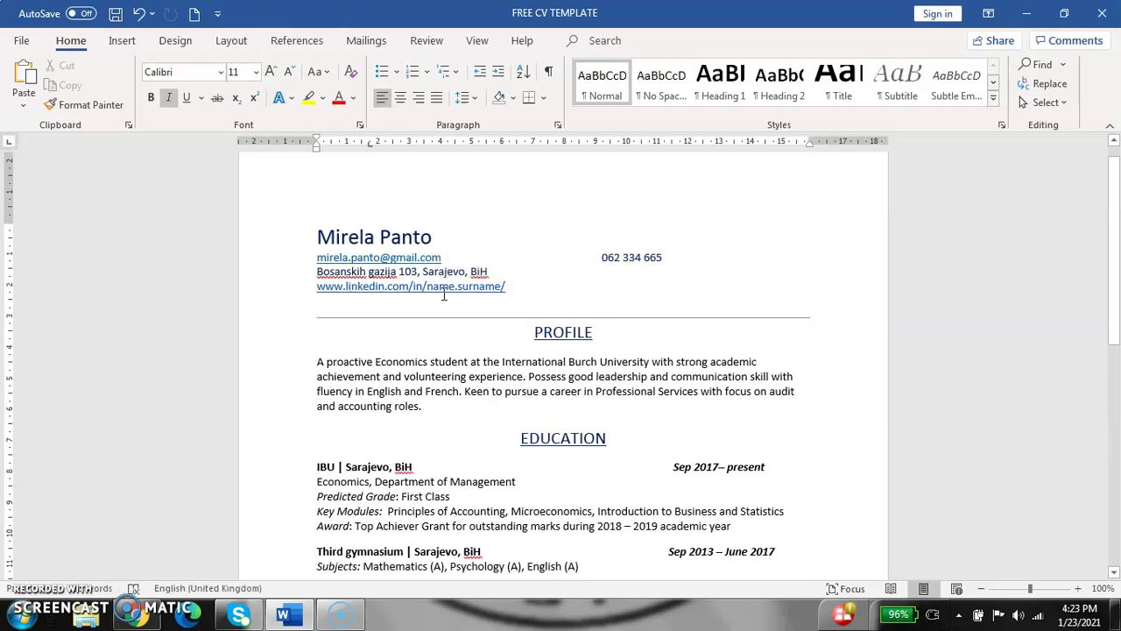
{"action": "scroll", "coordinate": [452, 293], "scroll_direction": "down", "scroll_amount": 1}
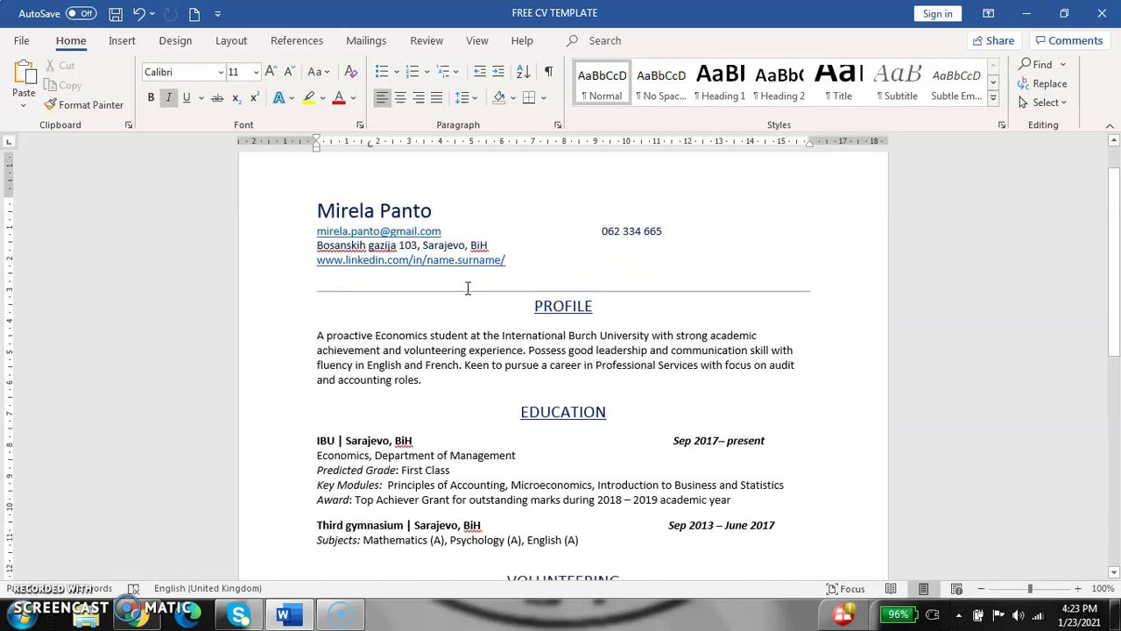
{"action": "scroll", "coordinate": [485, 298], "scroll_direction": "down", "scroll_amount": 1}
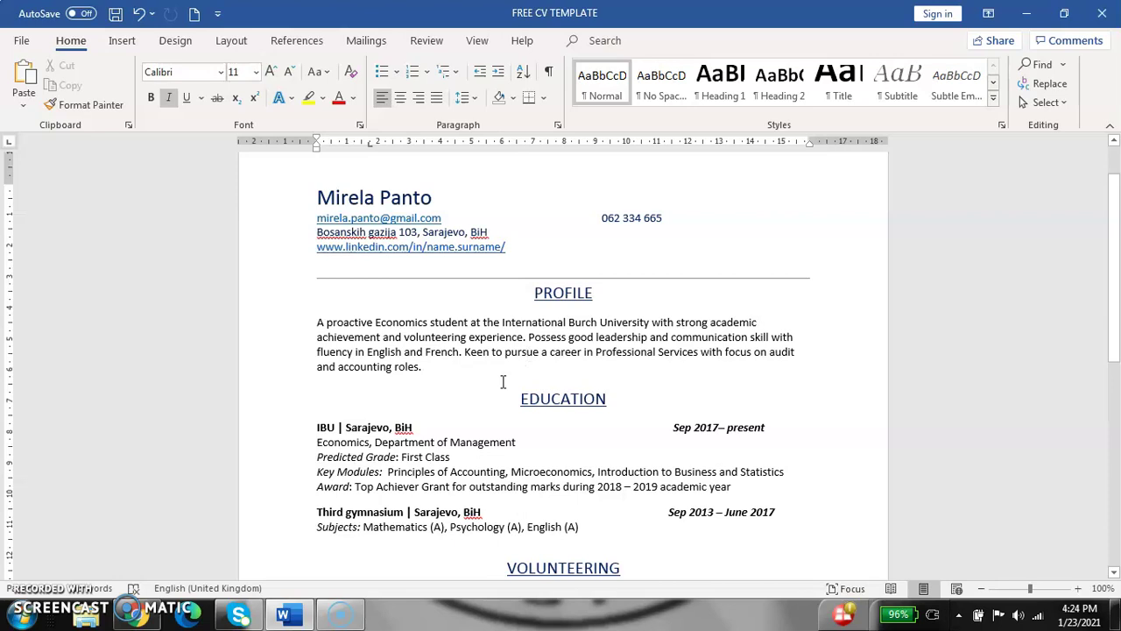
{"action": "scroll", "coordinate": [503, 381], "scroll_direction": "down", "scroll_amount": 1}
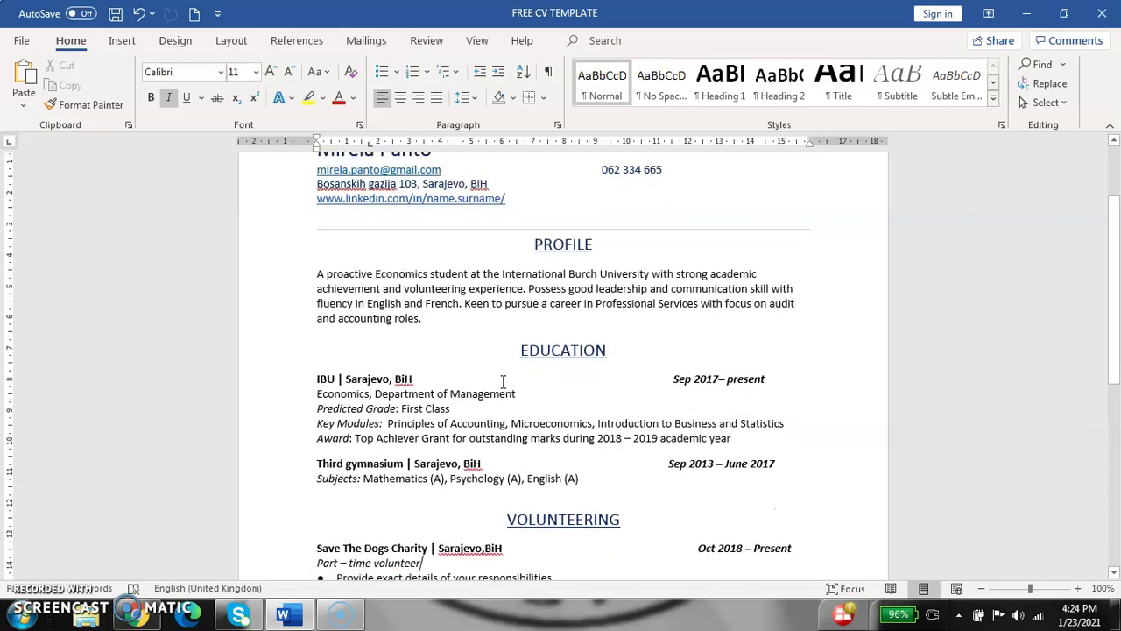
{"action": "scroll", "coordinate": [502, 381], "scroll_direction": "down", "scroll_amount": 1}
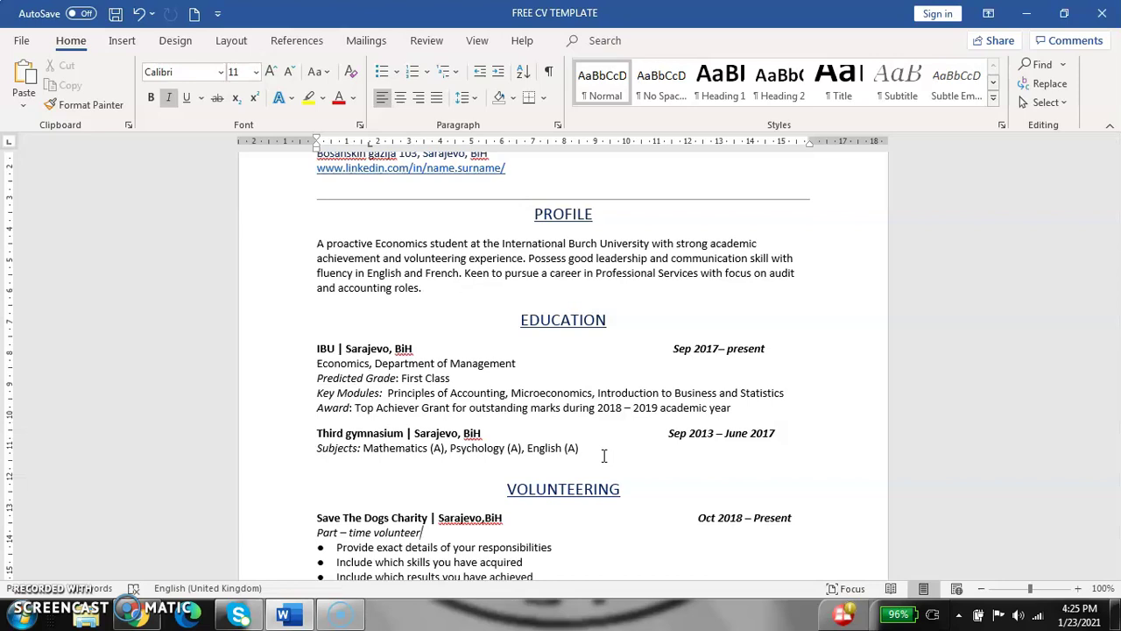
{"action": "scroll", "coordinate": [603, 455], "scroll_direction": "down", "scroll_amount": 1}
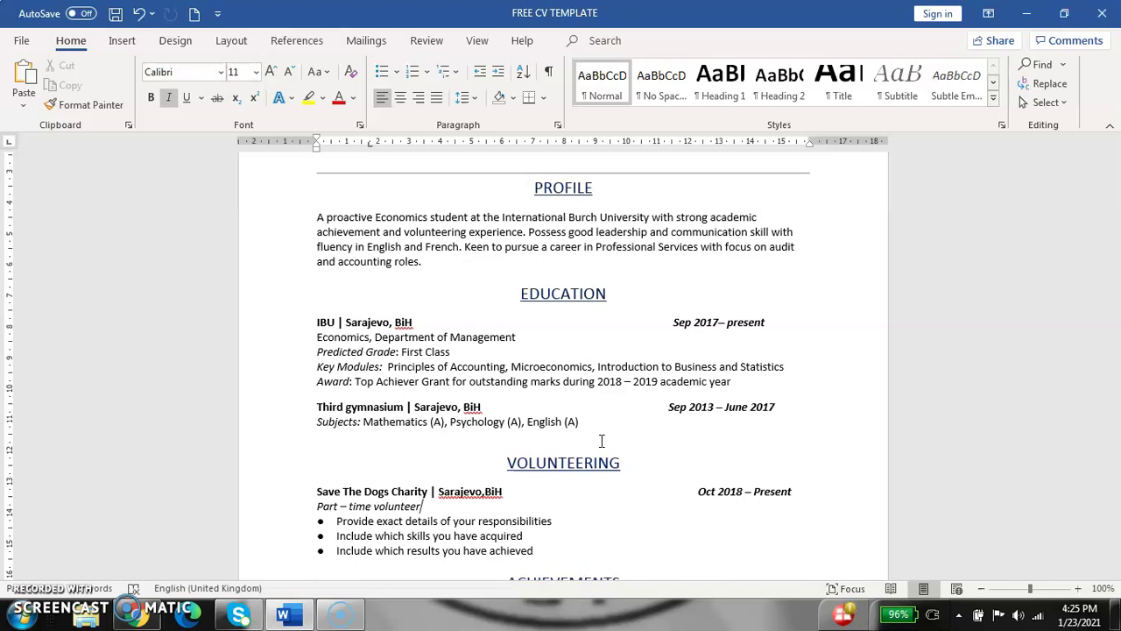
{"action": "scroll", "coordinate": [602, 441], "scroll_direction": "down", "scroll_amount": 2}
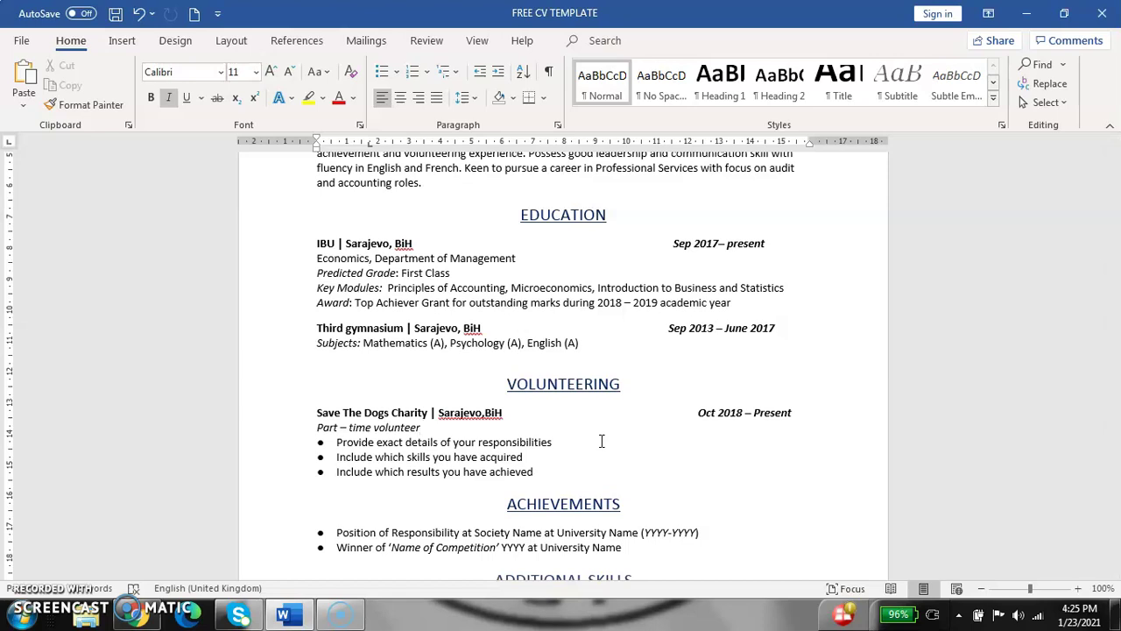
{"action": "scroll", "coordinate": [602, 440], "scroll_direction": "up", "scroll_amount": 5}
{"action": "scroll", "coordinate": [521, 385], "scroll_direction": "down", "scroll_amount": 4}
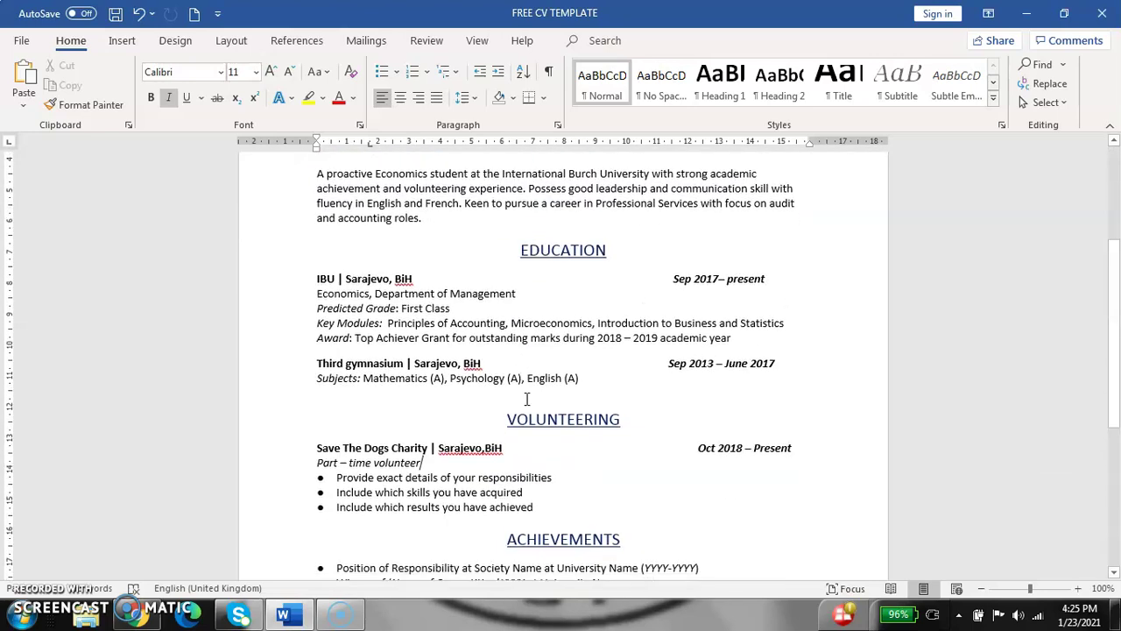
{"action": "scroll", "coordinate": [531, 406], "scroll_direction": "down", "scroll_amount": 1}
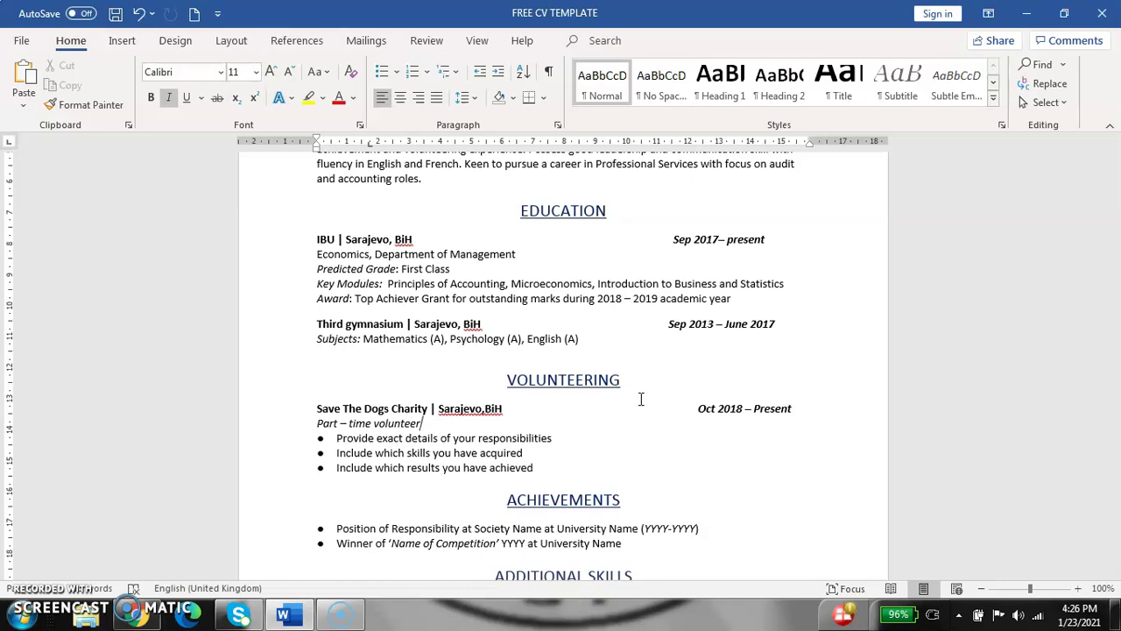
- Scroll down to the Achievements and Additional Skills sections with languages and Office proficiency
{"action": "scroll", "coordinate": [642, 399], "scroll_direction": "down", "scroll_amount": 2}
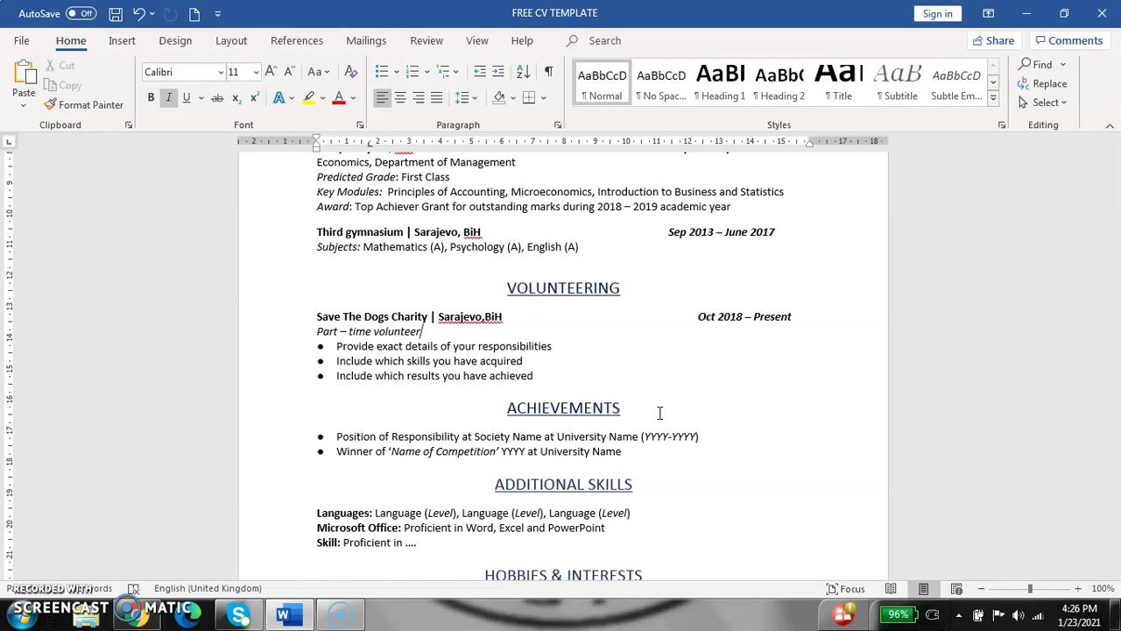
- Scroll down to the Hobbies & Interests section showing its two placeholder hobby lines
{"action": "scroll", "coordinate": [659, 412], "scroll_direction": "down", "scroll_amount": 2}
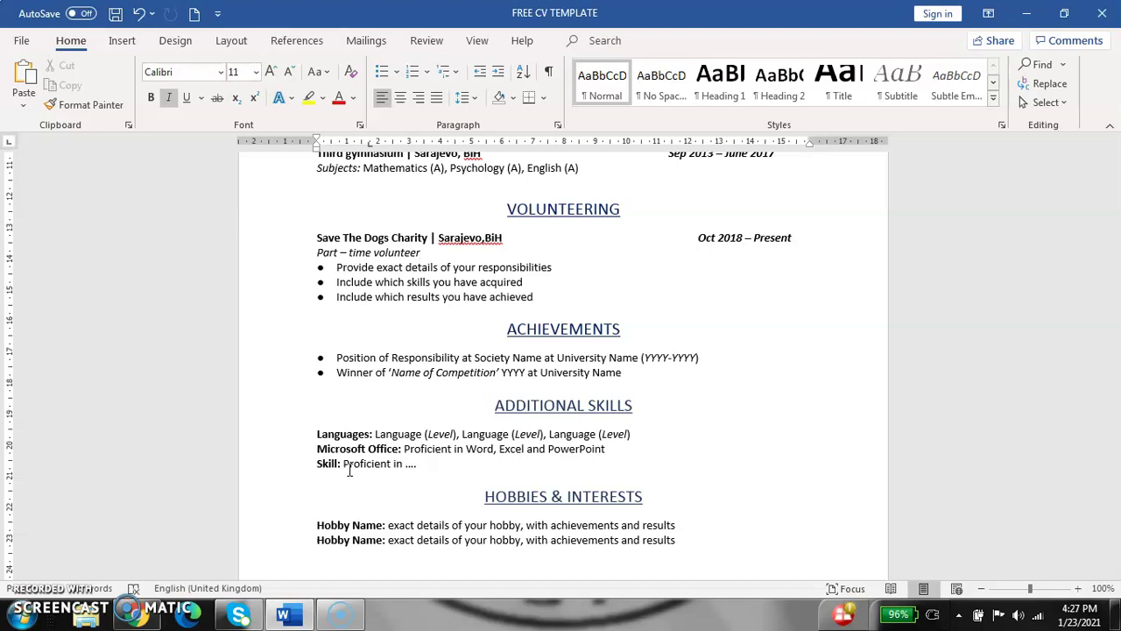
{"action": "scroll", "coordinate": [349, 470], "scroll_direction": "down", "scroll_amount": 1}
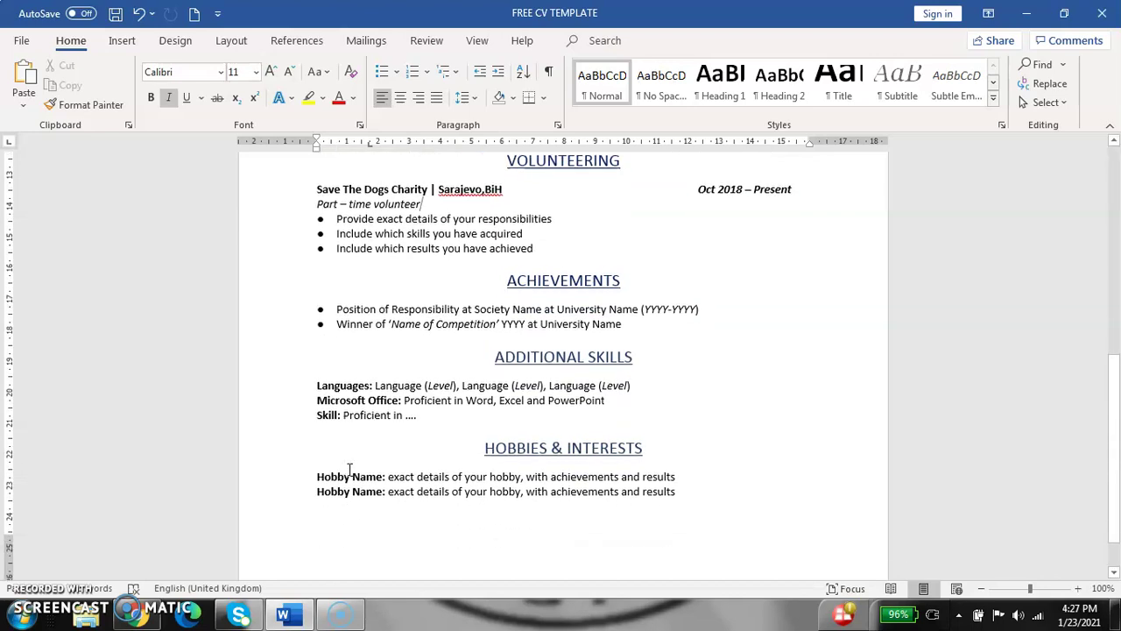
{"action": "scroll", "coordinate": [350, 470], "scroll_direction": "down", "scroll_amount": 1}
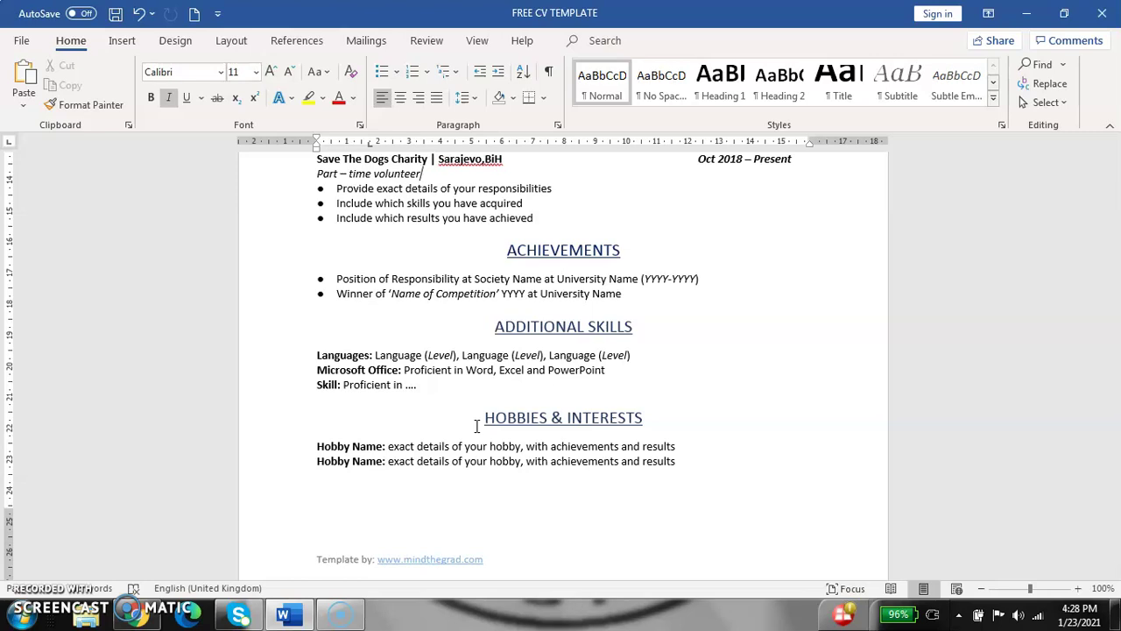
{"action": "scroll", "coordinate": [476, 426], "scroll_direction": "up", "scroll_amount": 2}
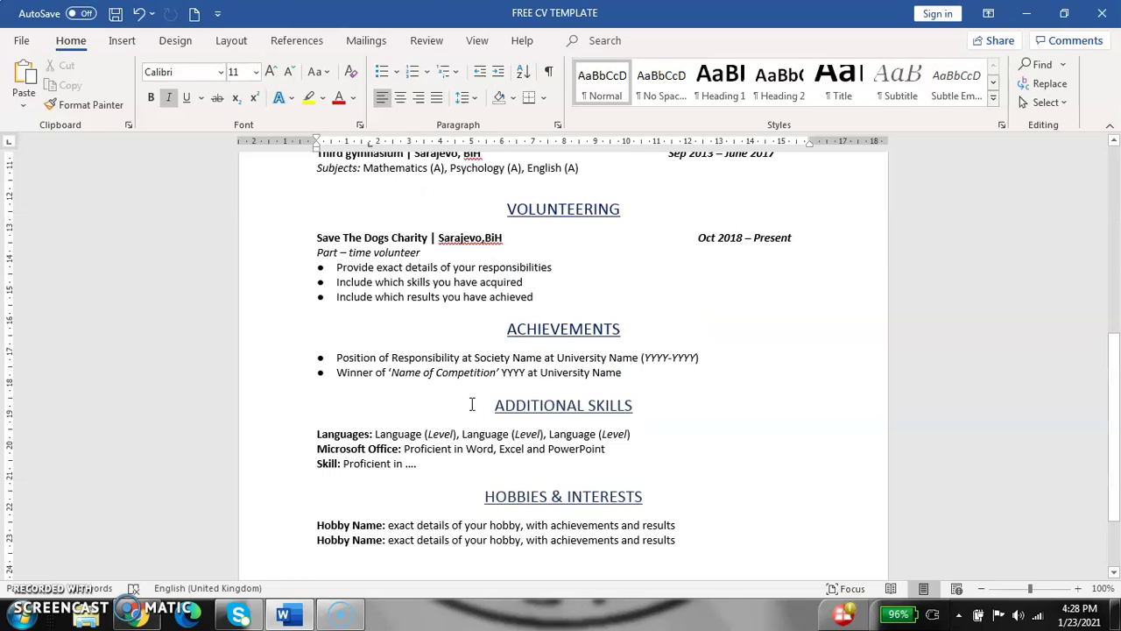
- Scroll back up to the top of the CV
{"action": "scroll", "coordinate": [471, 403], "scroll_direction": "up", "scroll_amount": 4}
{"action": "scroll", "coordinate": [471, 404], "scroll_direction": "up", "scroll_amount": 3}
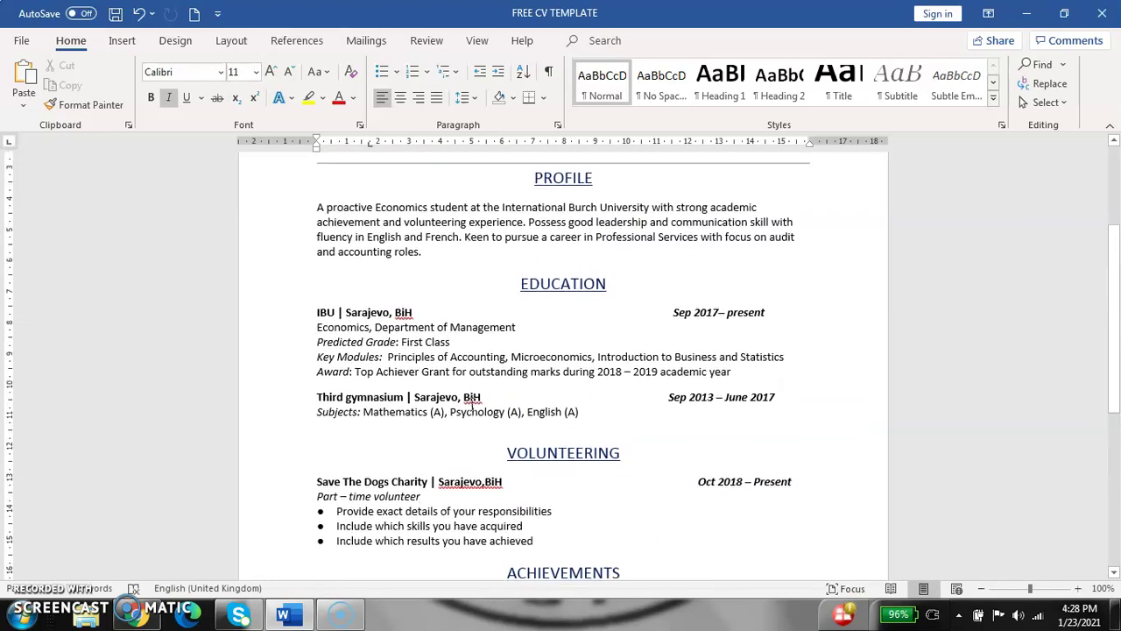
{"action": "scroll", "coordinate": [471, 403], "scroll_direction": "up", "scroll_amount": 2}
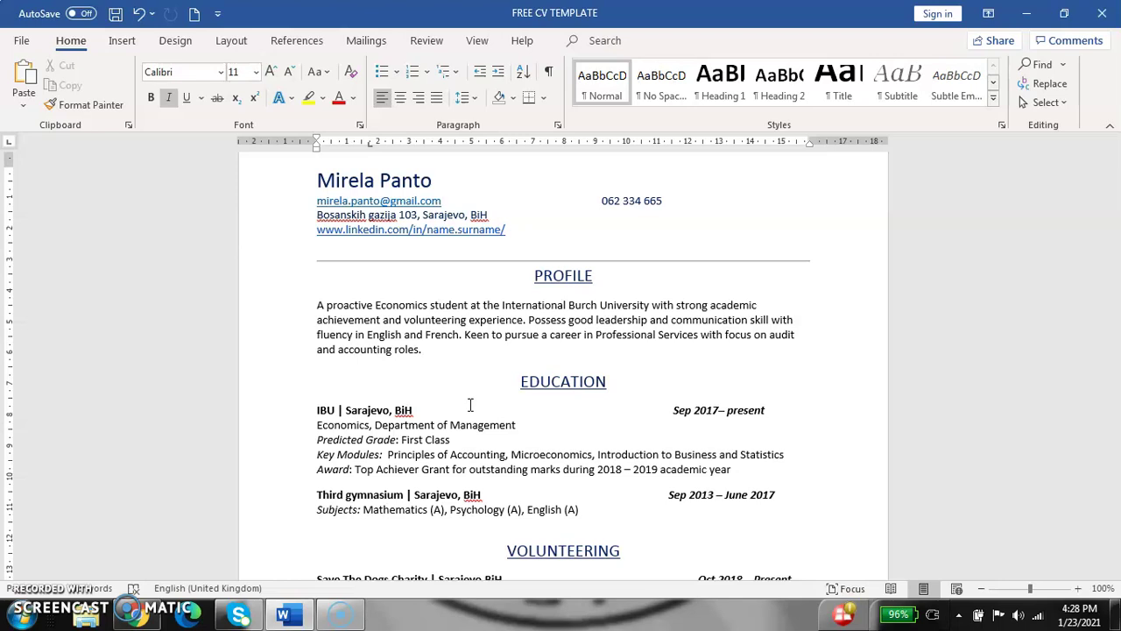
- Scroll down to the Education section and the Save The Dogs Charity volunteer entry
{"action": "scroll", "coordinate": [469, 404], "scroll_direction": "down", "scroll_amount": 1}
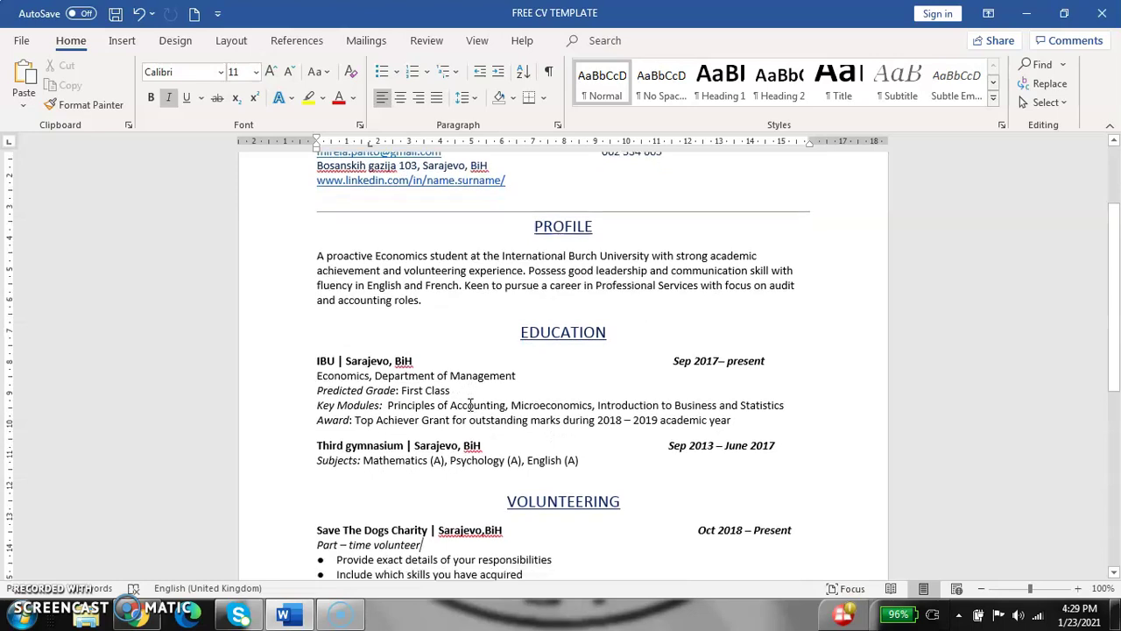
{"action": "scroll", "coordinate": [470, 403], "scroll_direction": "down", "scroll_amount": 1}
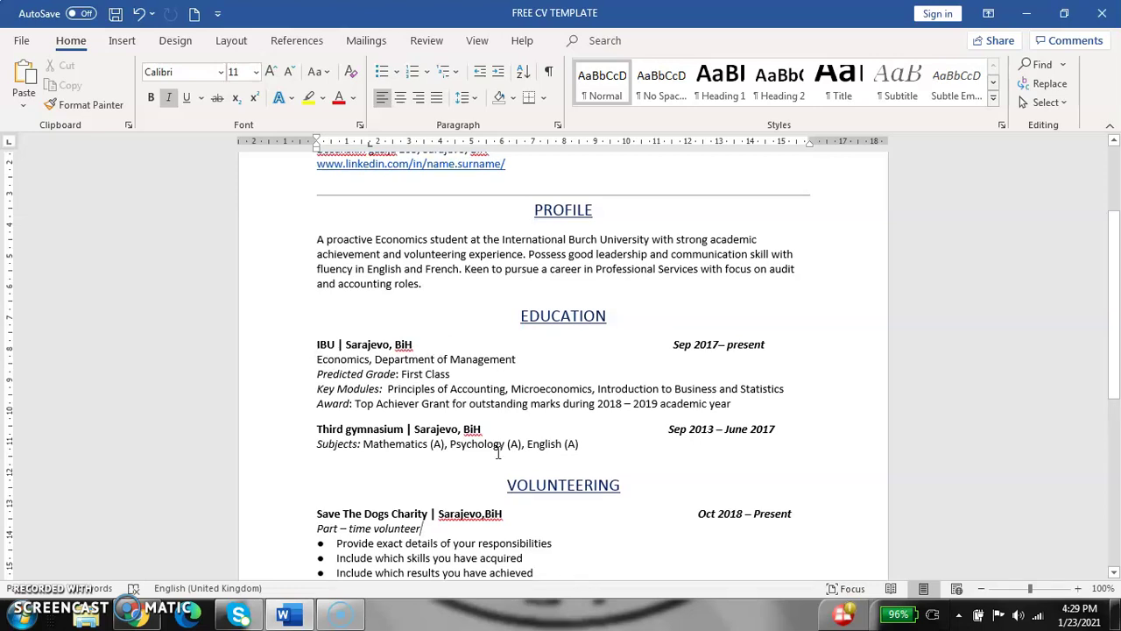
{"action": "scroll", "coordinate": [498, 452], "scroll_direction": "down", "scroll_amount": 1}
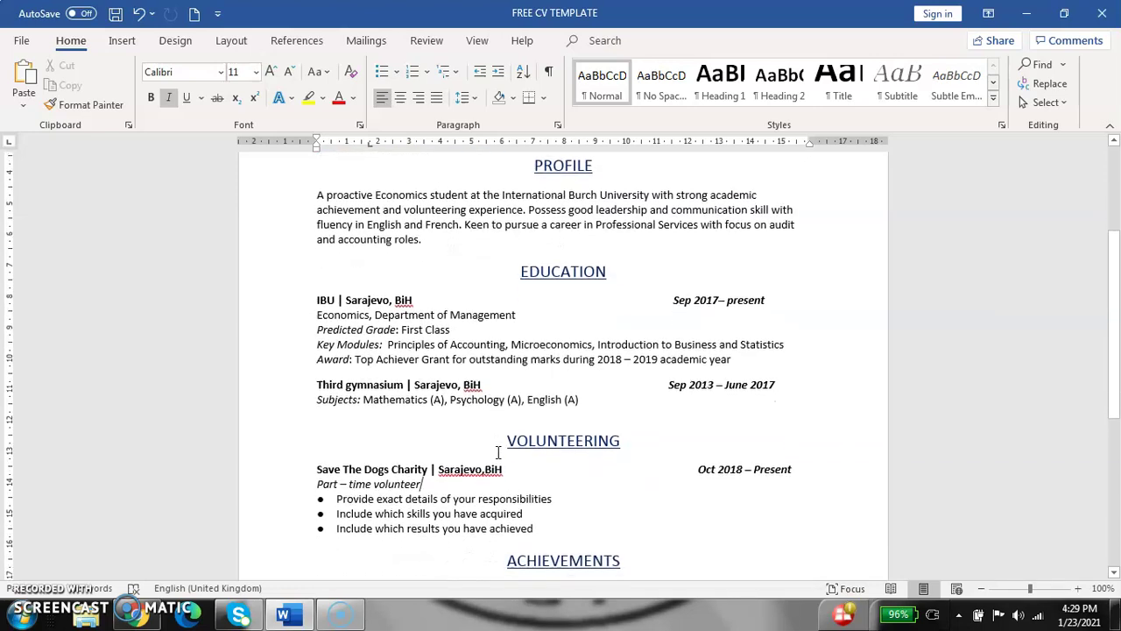
{"action": "scroll", "coordinate": [497, 451], "scroll_direction": "down", "scroll_amount": 2}
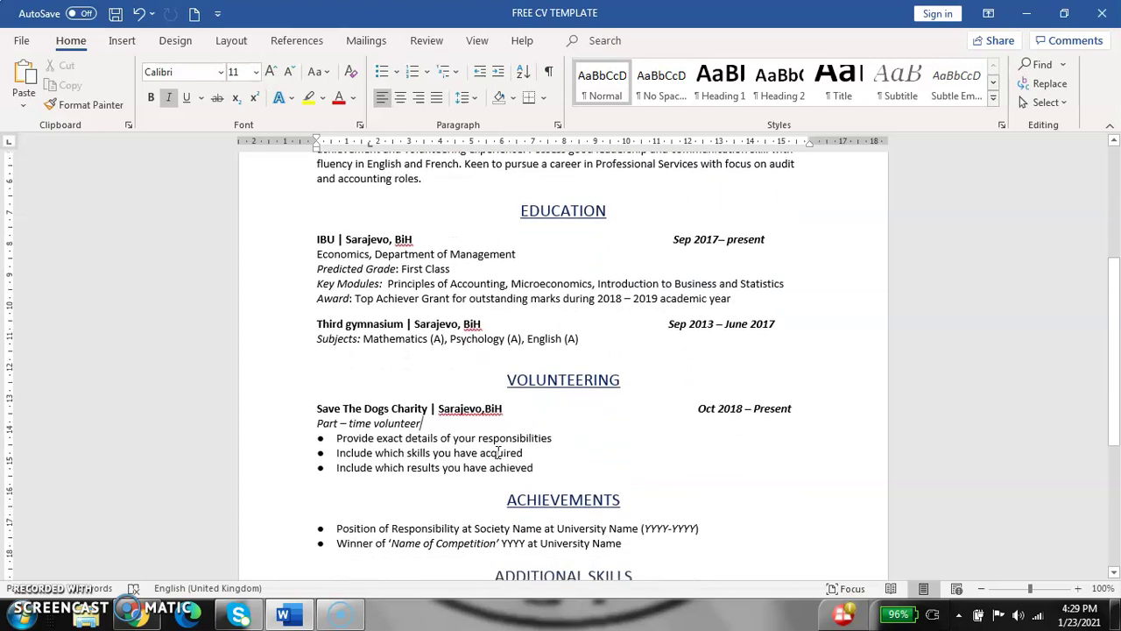
{"action": "scroll", "coordinate": [497, 452], "scroll_direction": "down", "scroll_amount": 2}
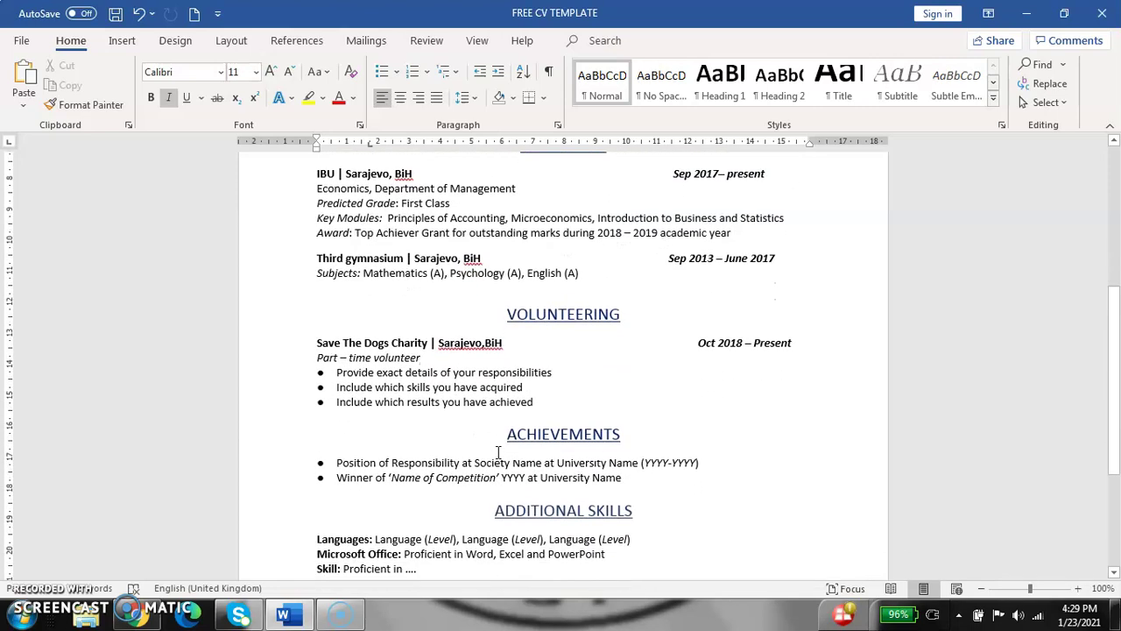
- Scroll up toward the CV's name, contact details and Profile at the top
{"action": "scroll", "coordinate": [498, 452], "scroll_direction": "up", "scroll_amount": 6}
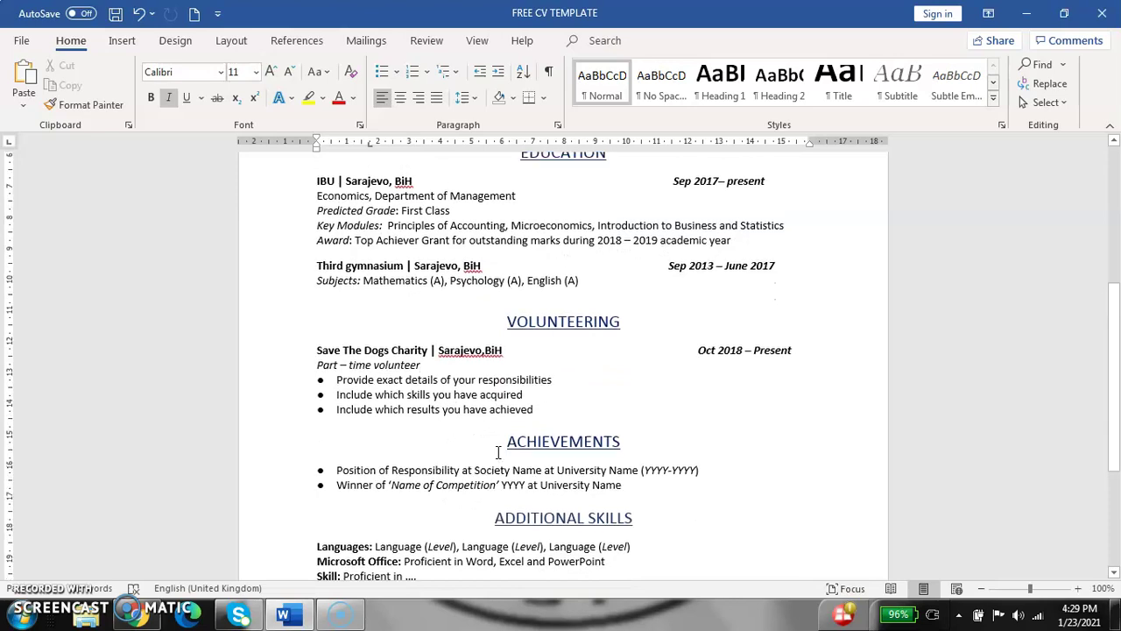